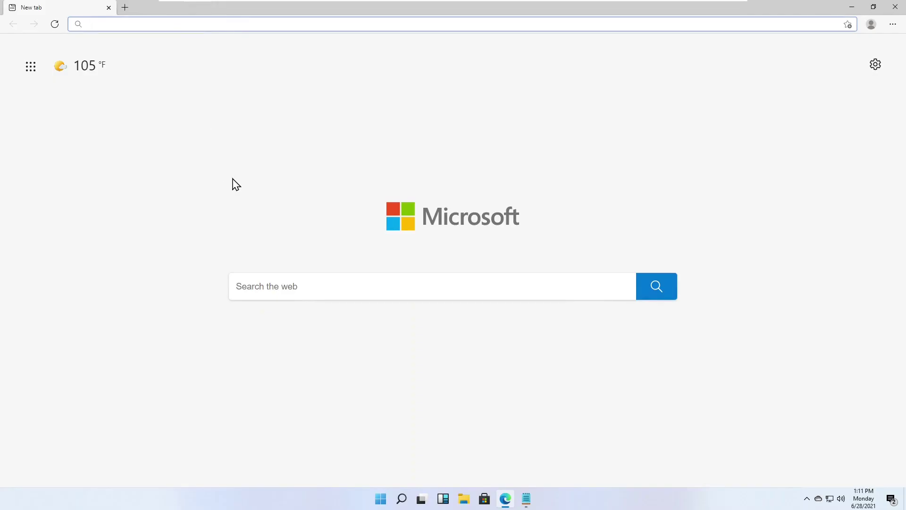
Step: Go to github.com/xtls in Edge's address bar
type("github.com")
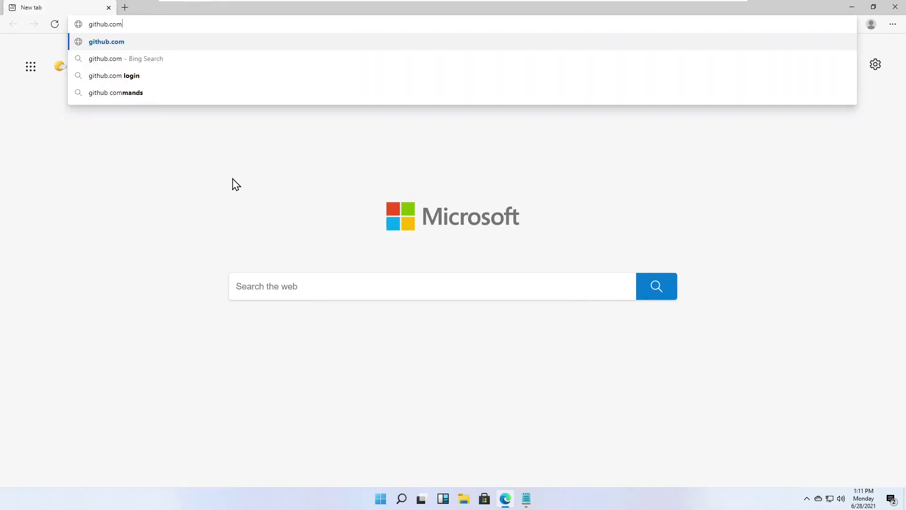
type("/xtls")
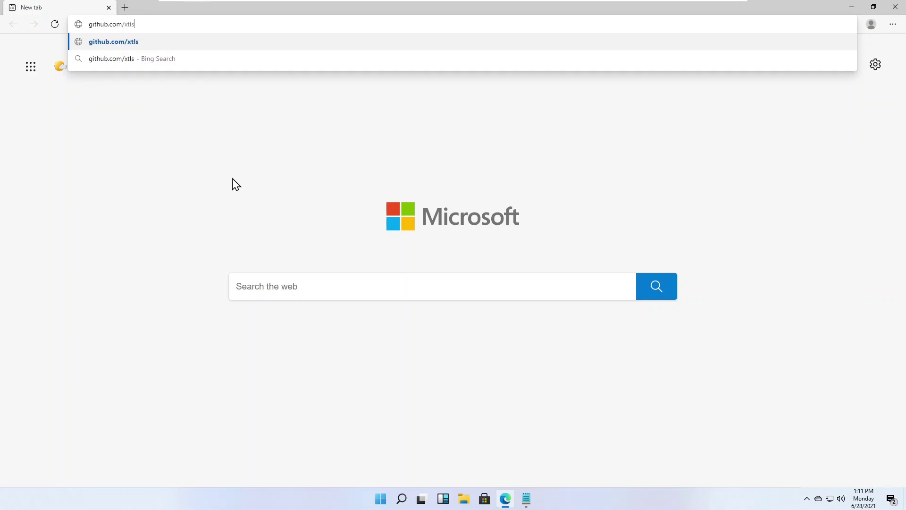
key("Return")
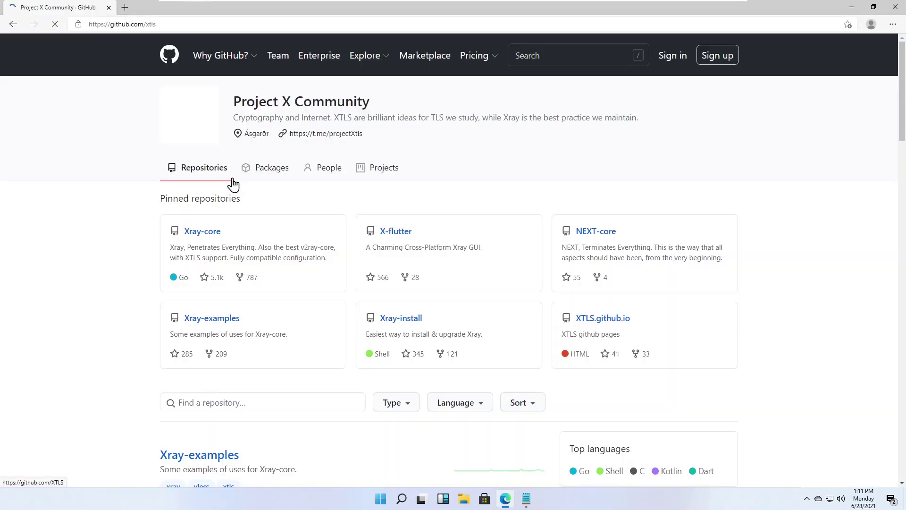
Step: Download Xray-windows-64.zip from the Xray-core repository's latest release assets
left_click(202, 232)
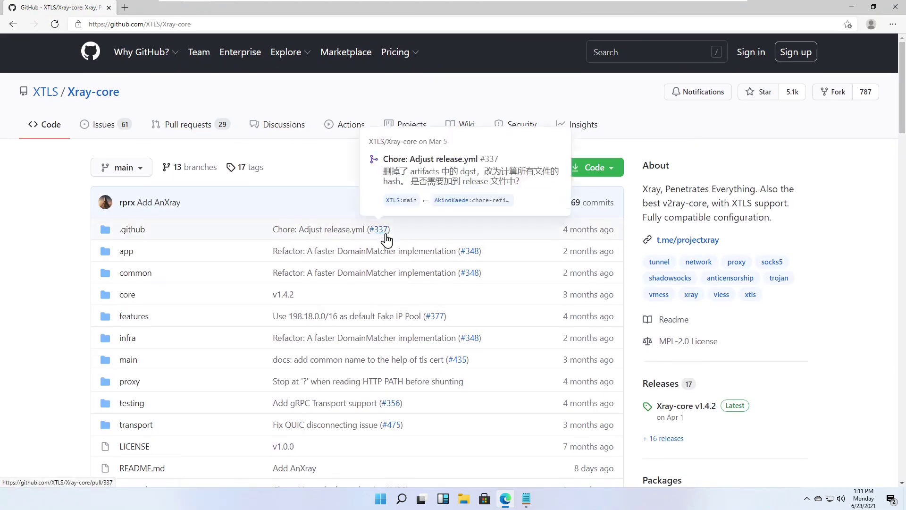
scroll(384, 239, "down", 5)
left_click(651, 115)
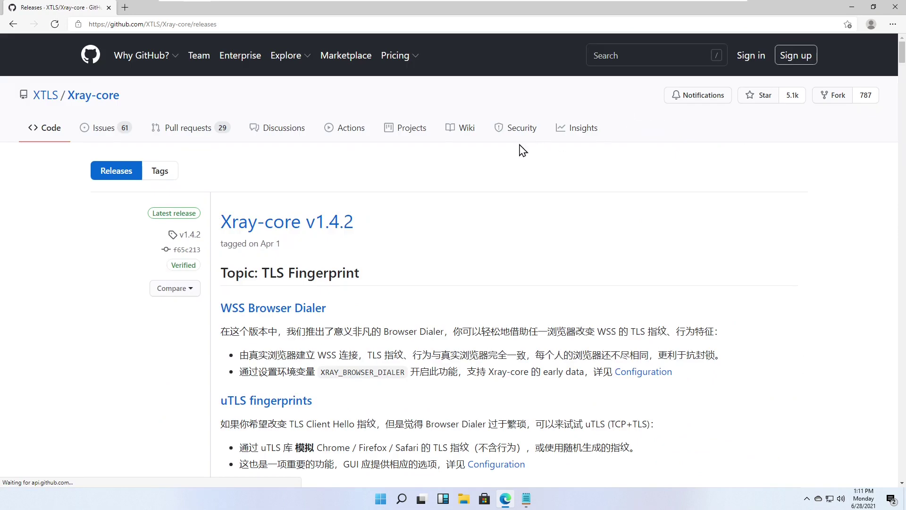
scroll(522, 148, "down", 10)
scroll(521, 150, "down", 16)
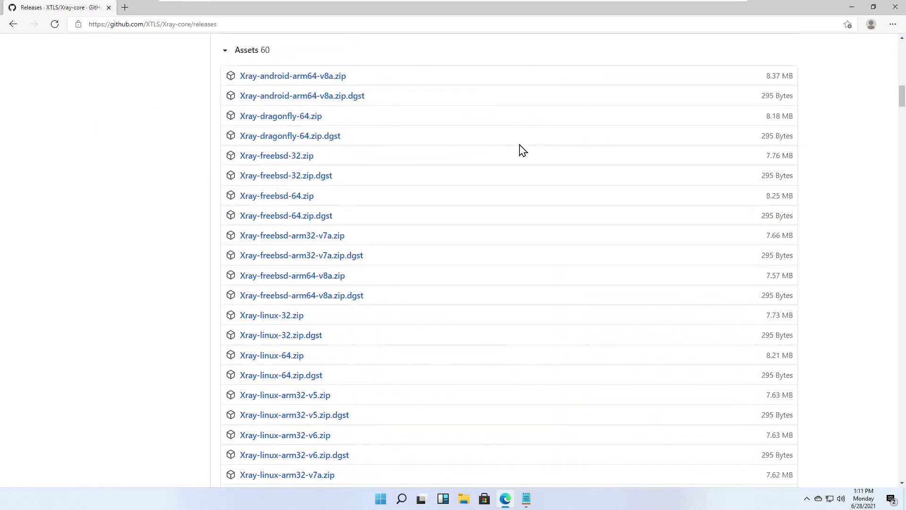
scroll(522, 150, "down", 9)
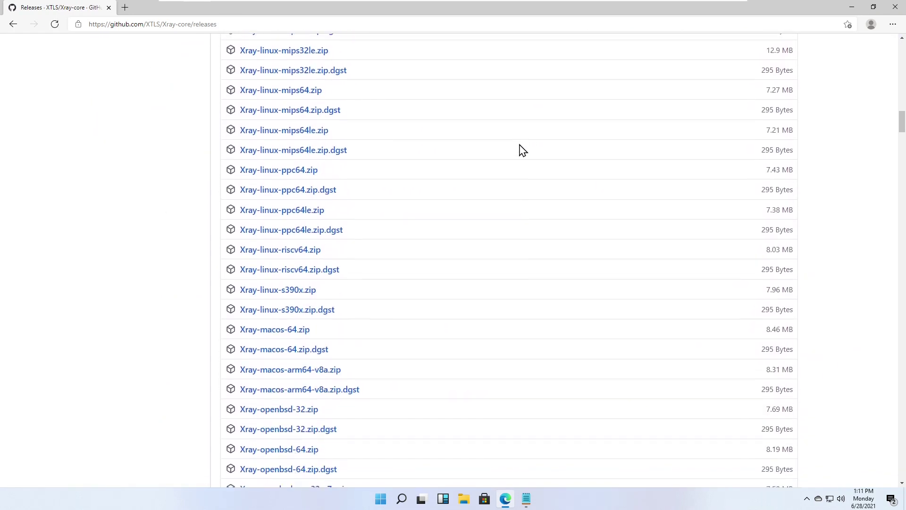
scroll(521, 150, "down", 7)
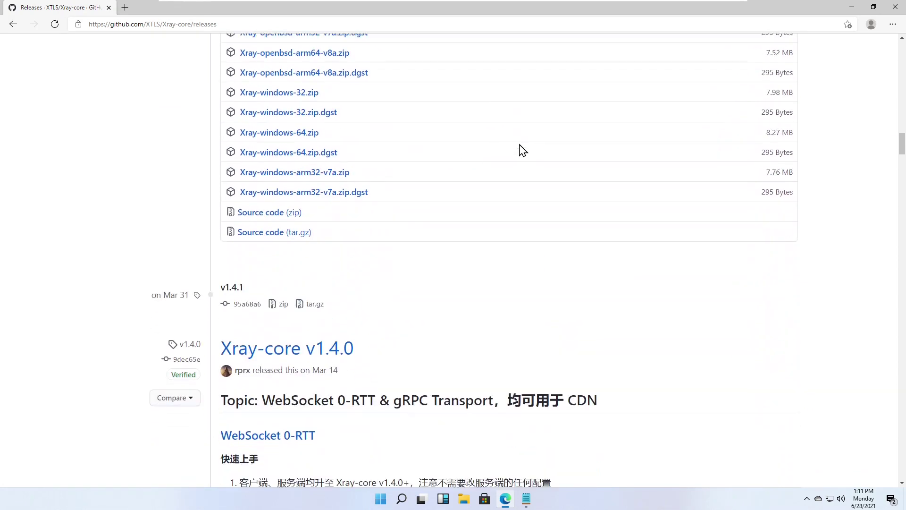
left_click(268, 136)
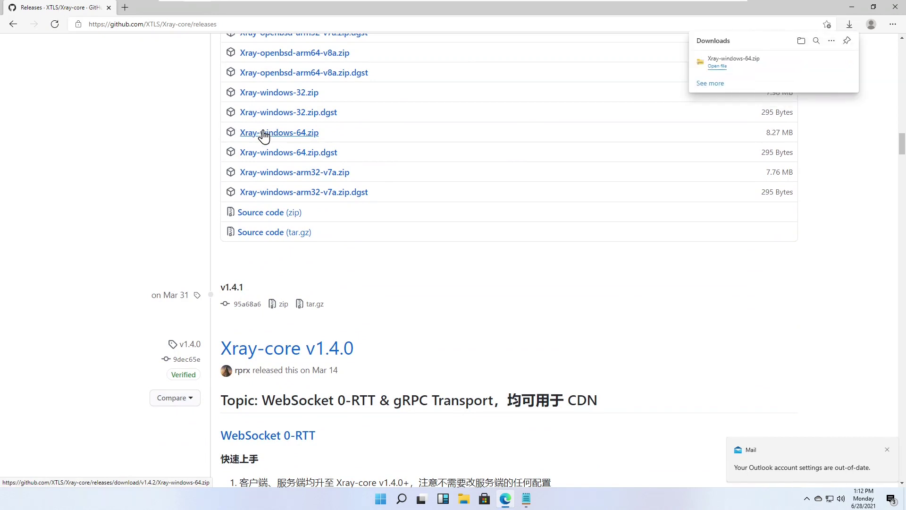
Step: Extract Xray-windows-64.zip in Downloads into an Xray-windows-64 folder, then close the extracted folder
left_click(802, 42)
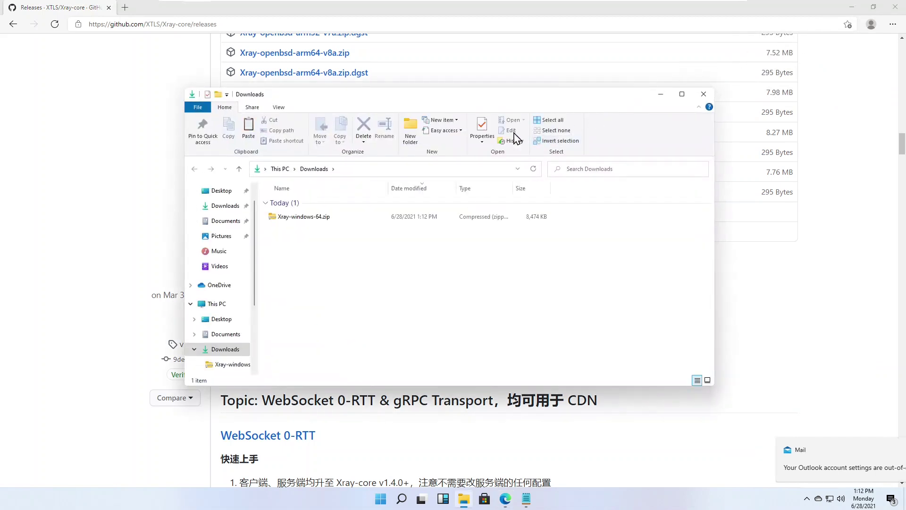
left_click_drag(481, 107, 468, 65)
left_click(269, 176)
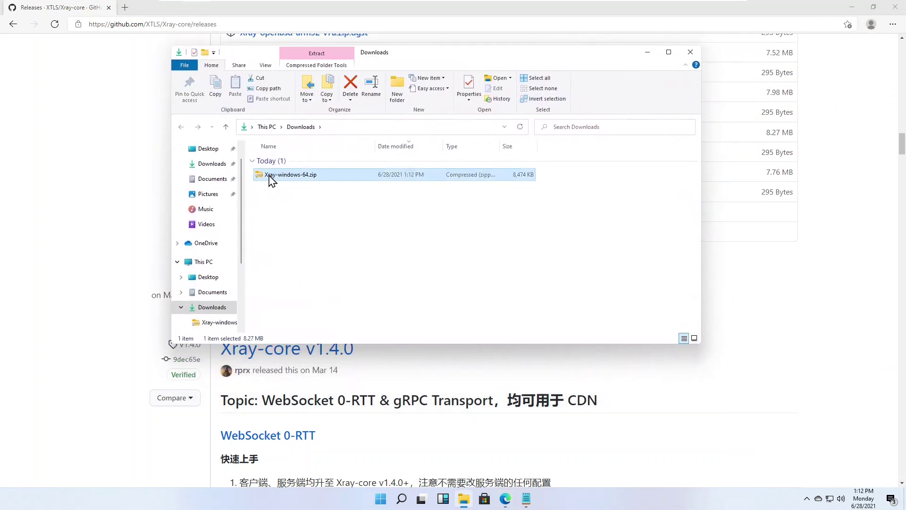
right_click(269, 176)
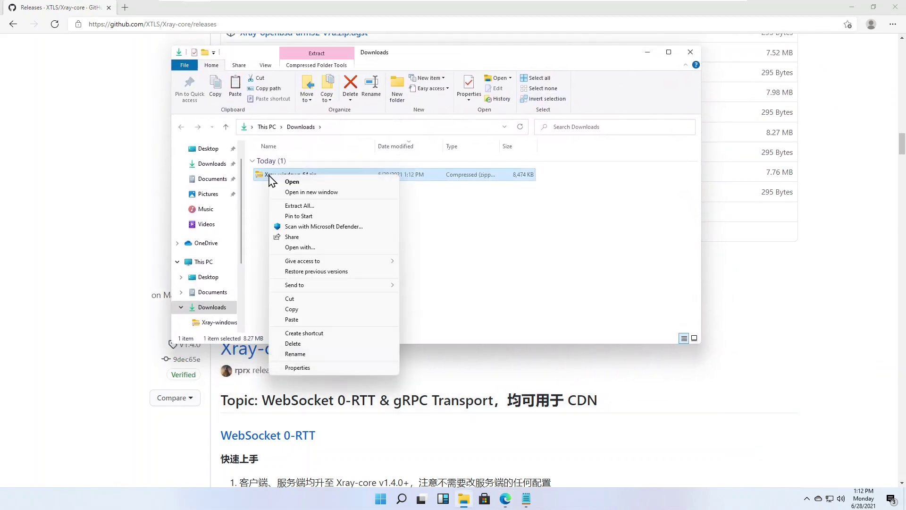
left_click(295, 208)
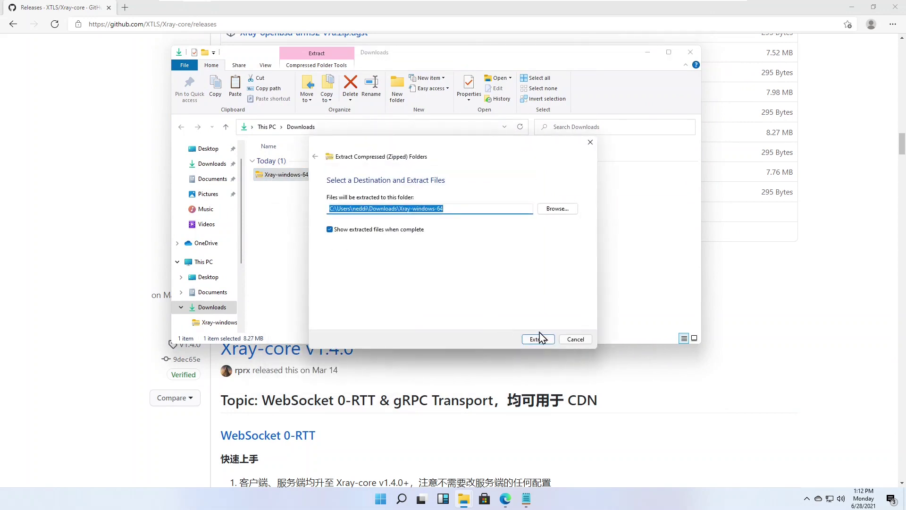
left_click(538, 339)
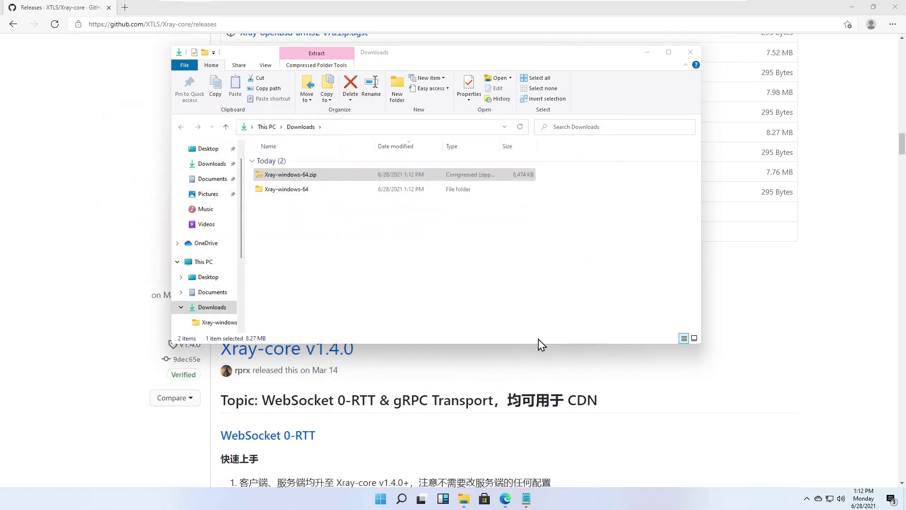
left_click(703, 64)
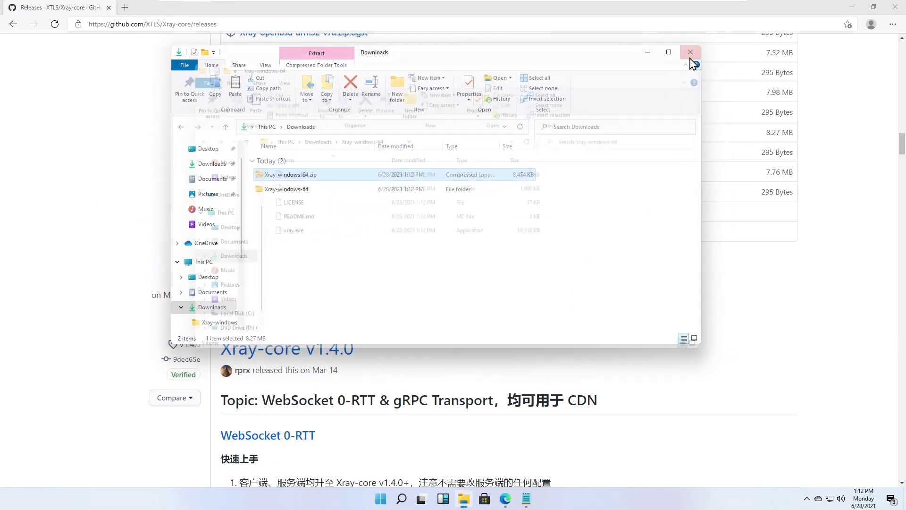
Step: Close the Downloads window and navigate Edge to github.com/qv2ray
left_click(690, 52)
left_click(181, 24)
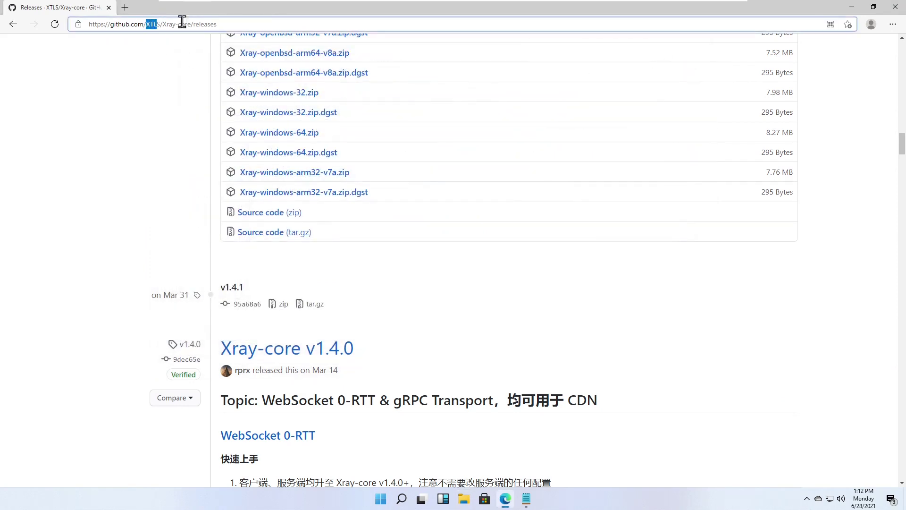
left_click_drag(149, 24, 274, 18)
type("qv2ray")
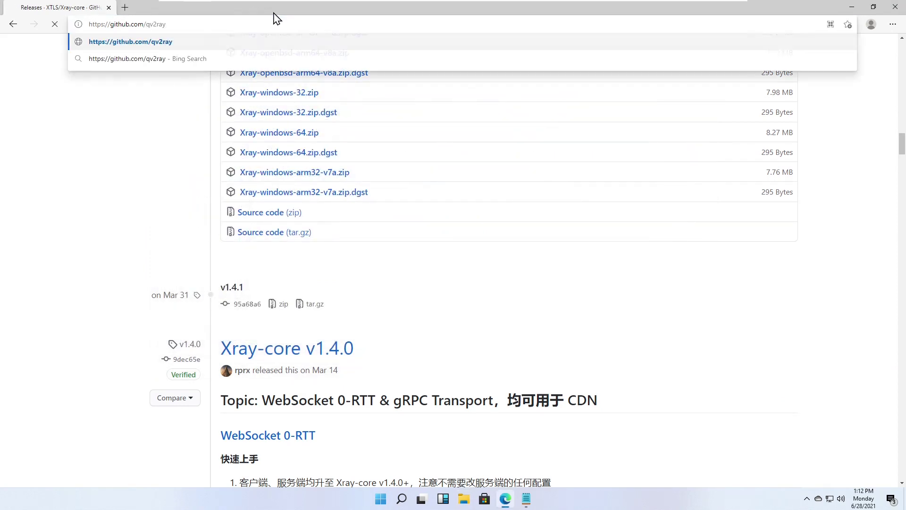
key("Return")
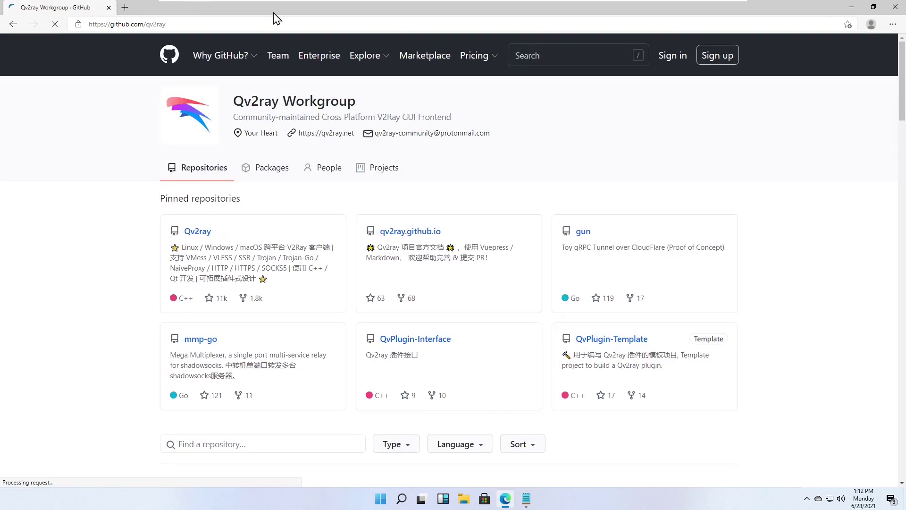
Step: Open the Qv2ray repository's releases list showing v2.7.0-pre2
left_click(198, 232)
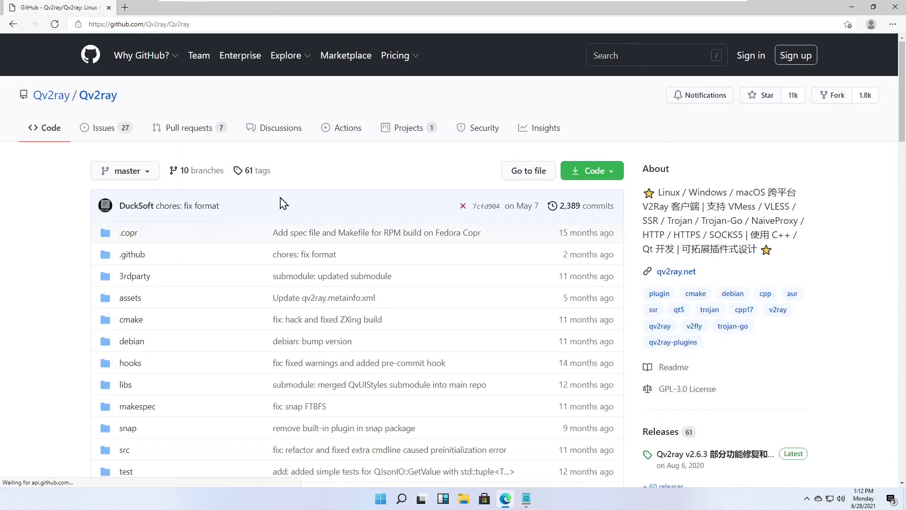
scroll(330, 203, "down", 4)
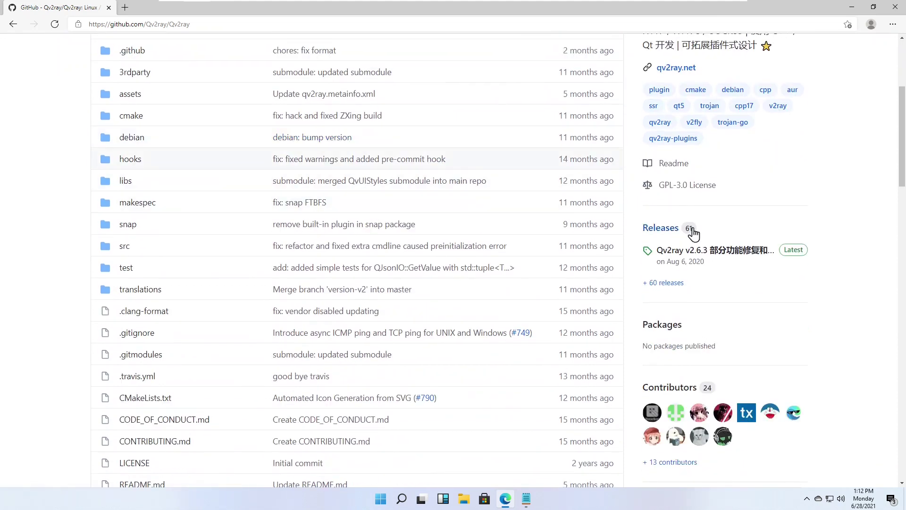
left_click(667, 229)
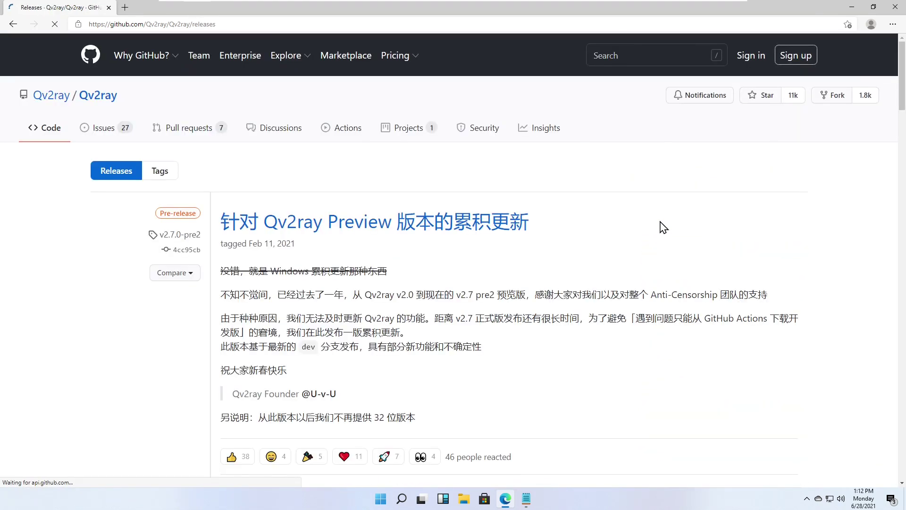
scroll(524, 206, "down", 6)
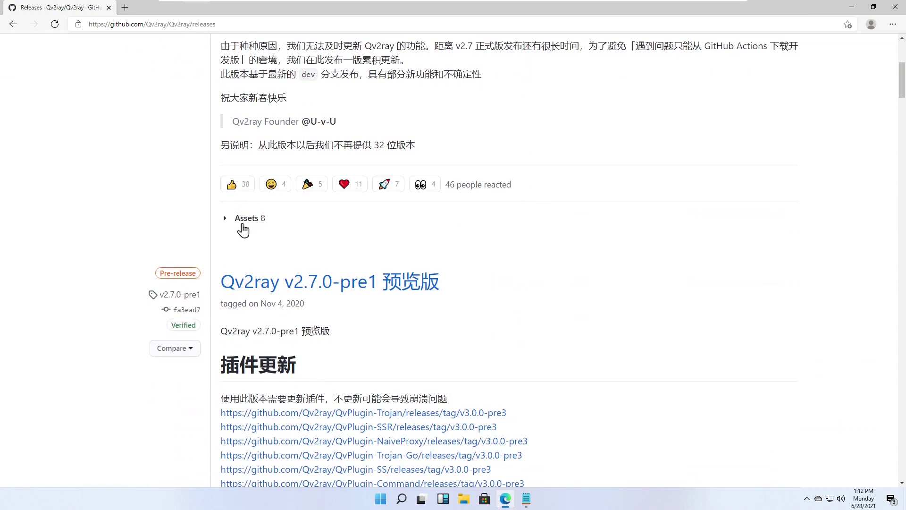
Step: Download Qv2ray.v2.7.0-pre2.Windows-x64.exe and run it from the Downloads folder
left_click(225, 218)
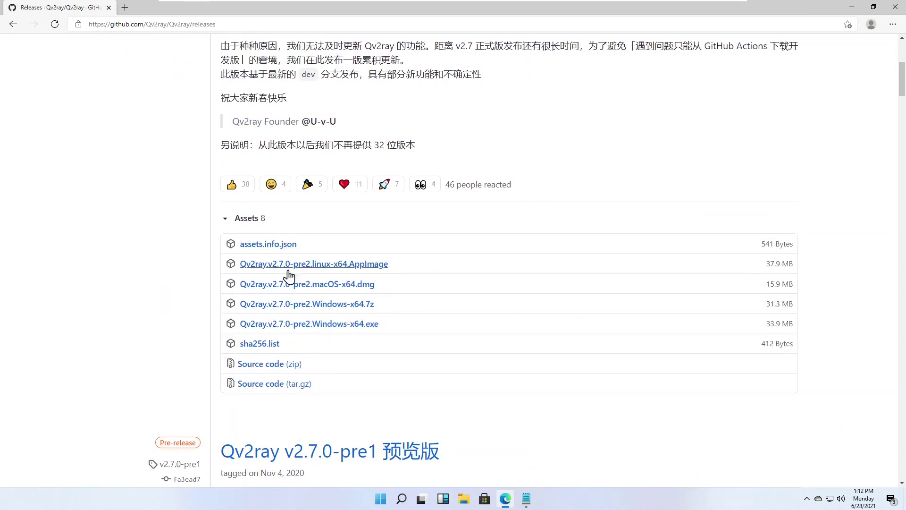
left_click(293, 324)
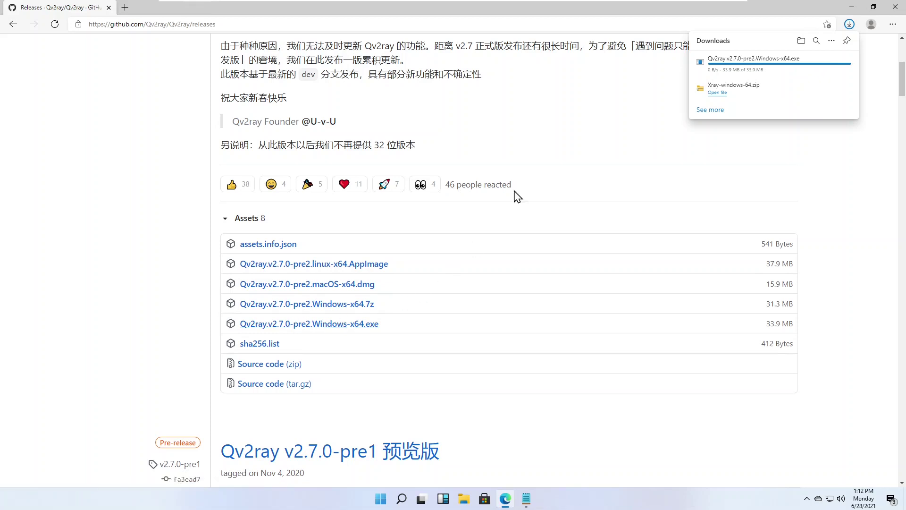
left_click(802, 46)
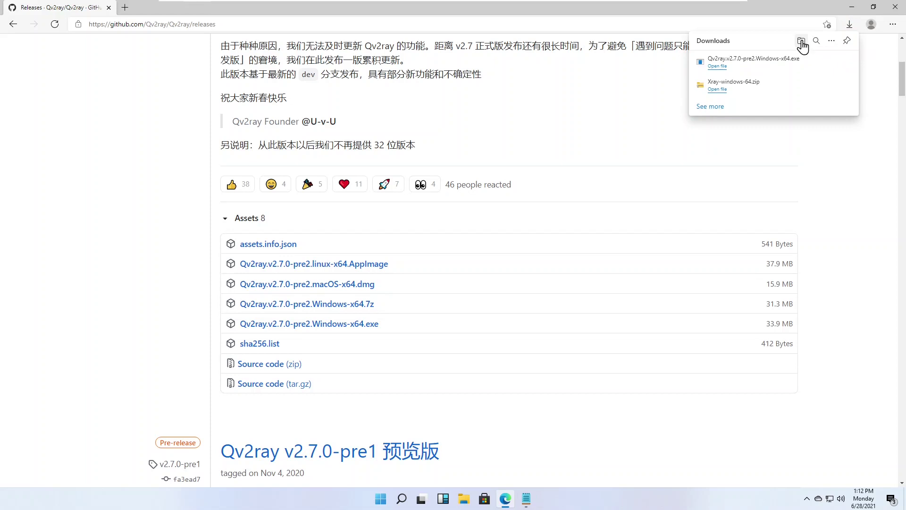
left_click(853, 9)
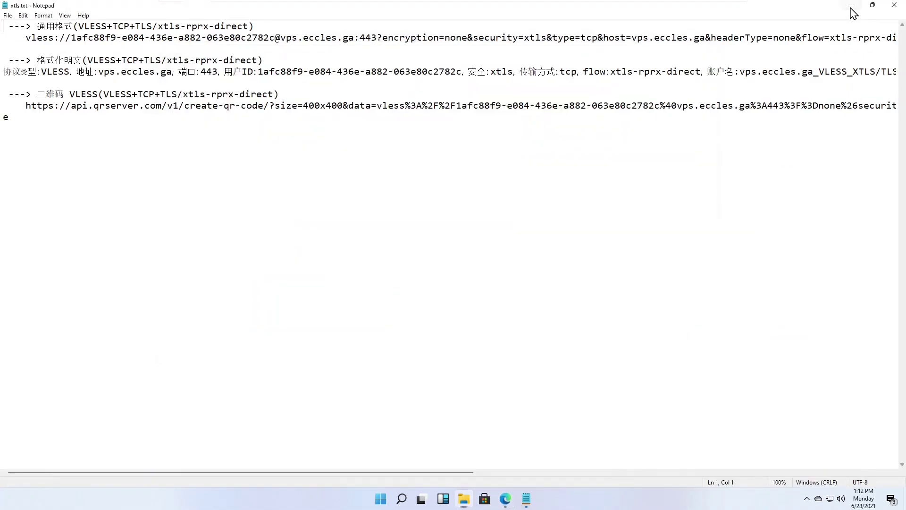
left_click(852, 5)
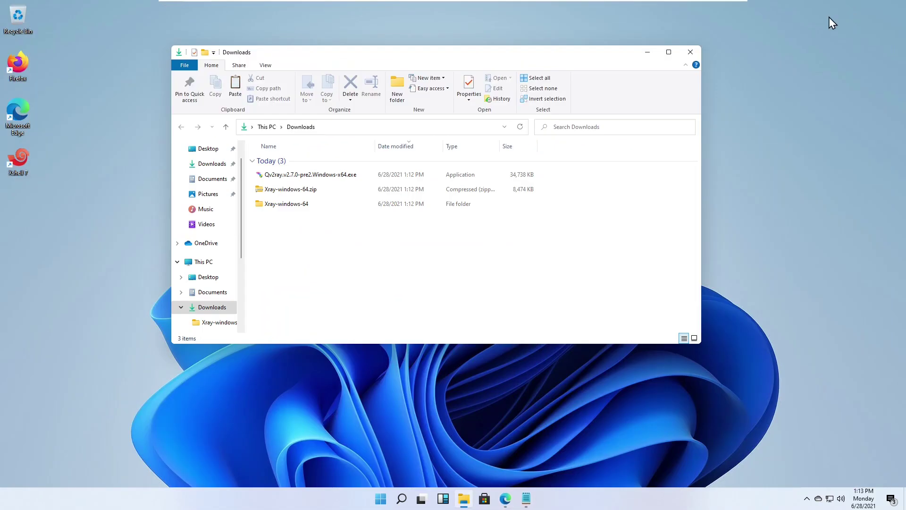
double_click(311, 175)
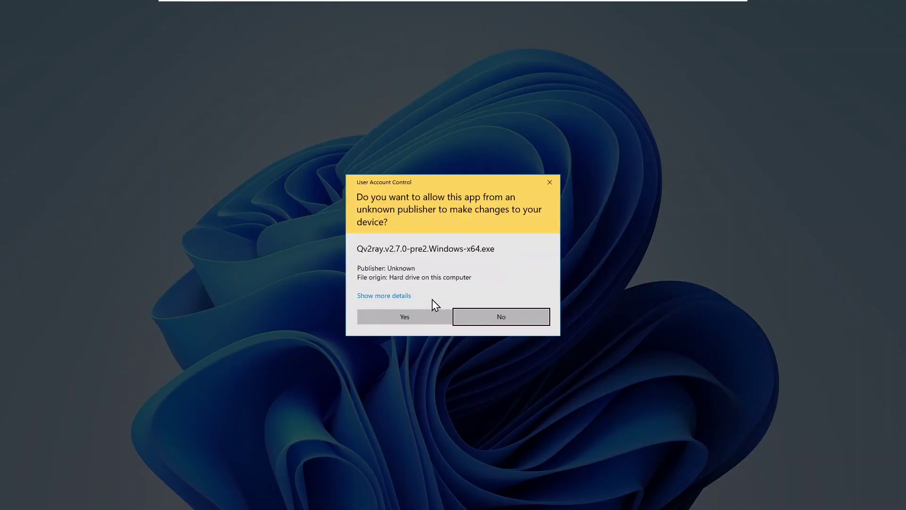
Step: Install Qv2ray into C:\Program Files\qv2ray with default settings and finish setup
left_click(414, 317)
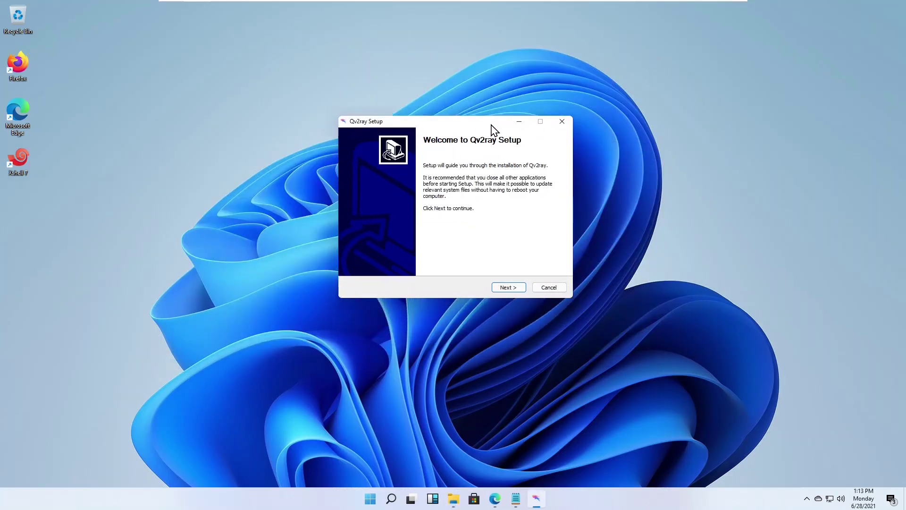
left_click(509, 242)
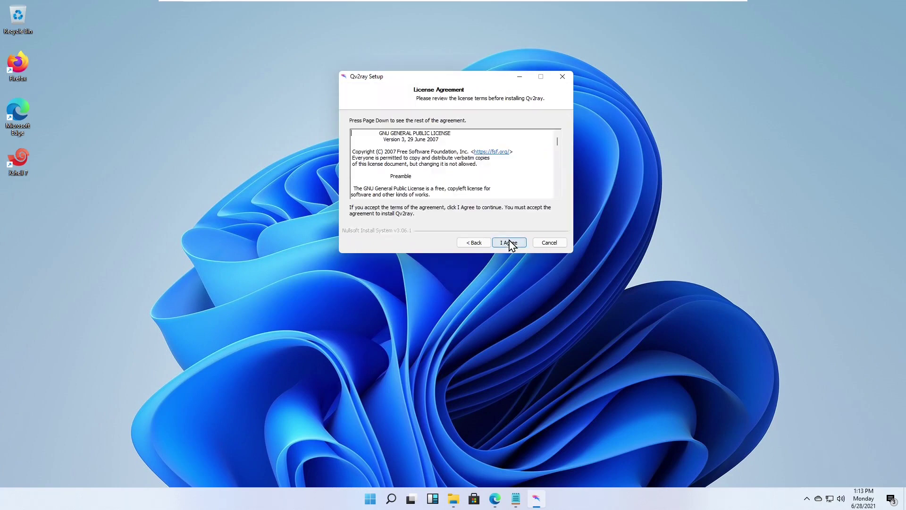
left_click(508, 242)
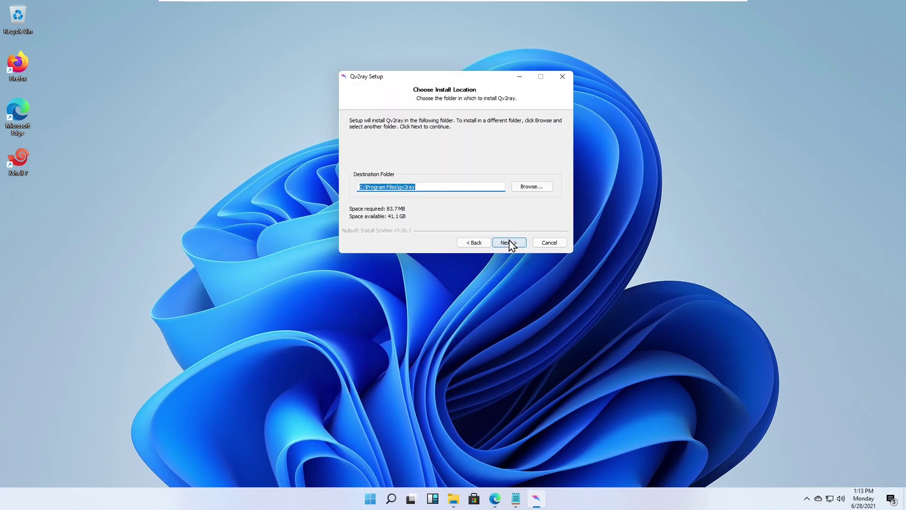
left_click(509, 243)
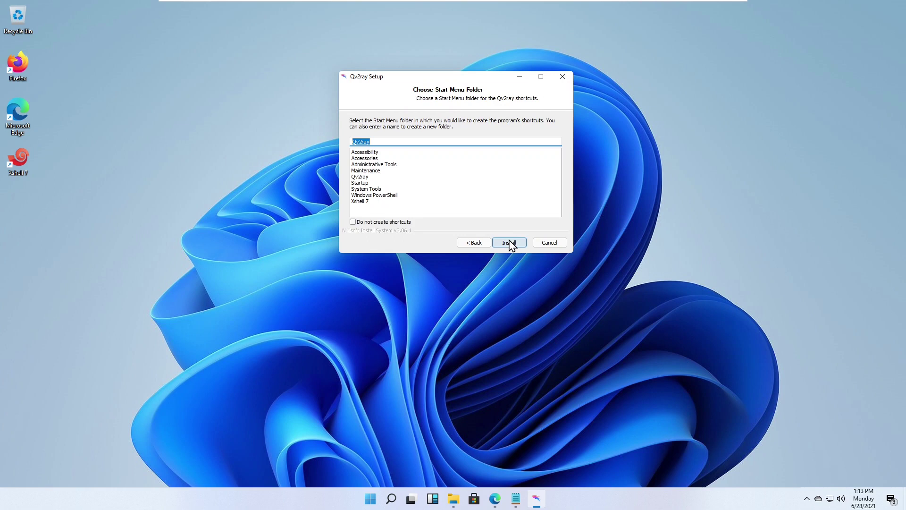
left_click(509, 242)
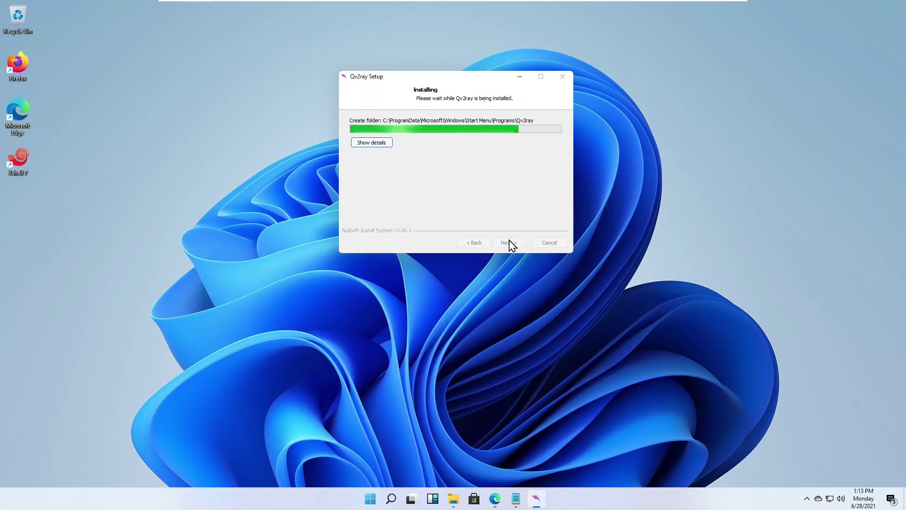
left_click(509, 242)
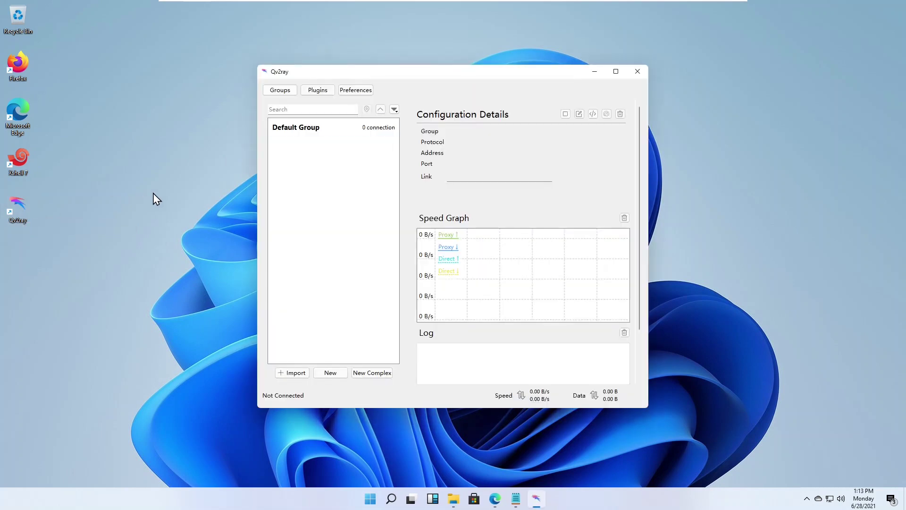
Step: Move the Qv2ray window up-right and open its Preferences on General Settings
left_click_drag(420, 74, 448, 45)
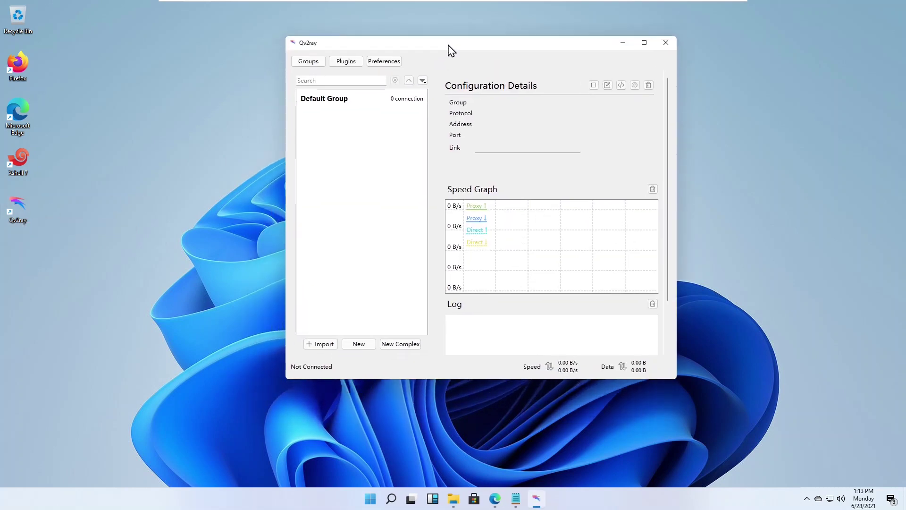
left_click(389, 63)
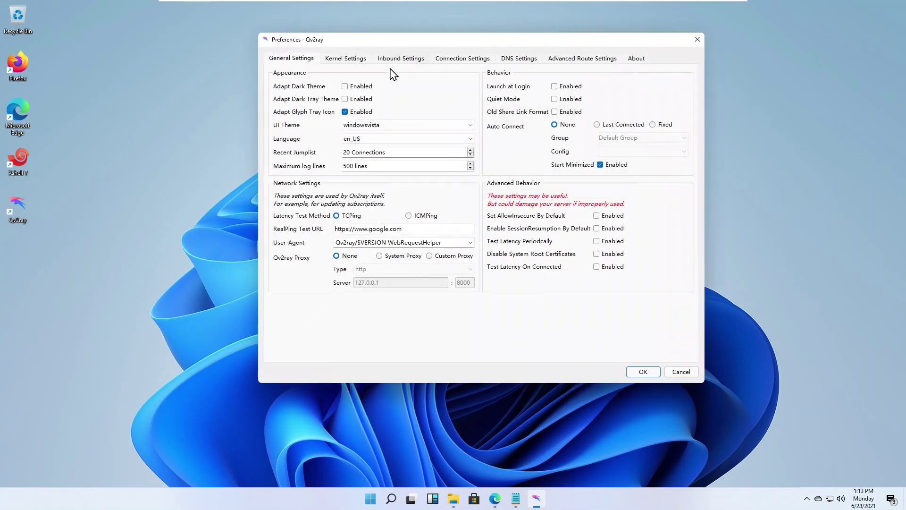
Step: Set the core executable path to xray.exe in Downloads\Xray-windows-64
left_click(341, 62)
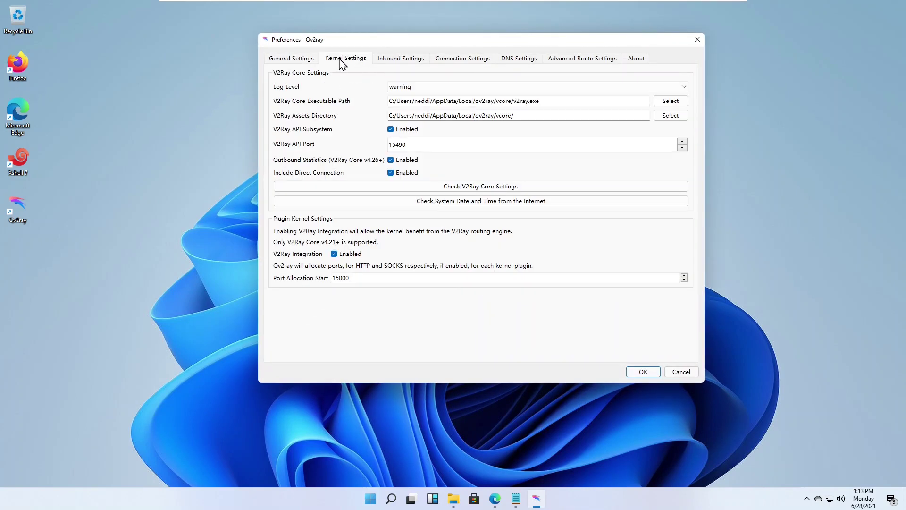
left_click(669, 101)
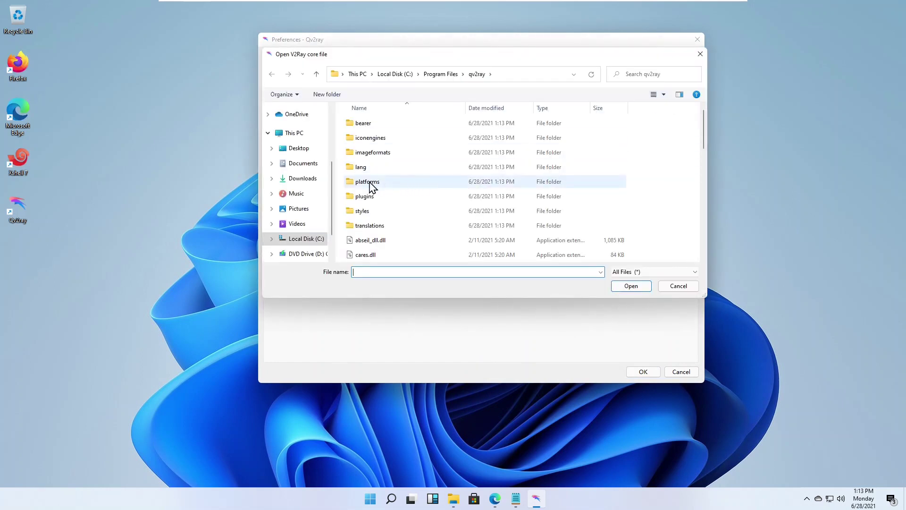
left_click(285, 180)
left_click(354, 169)
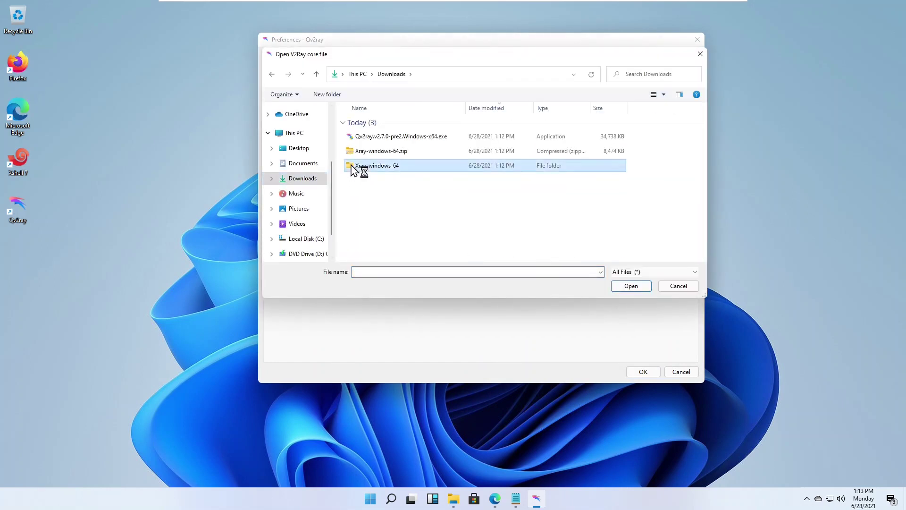
left_click(370, 183)
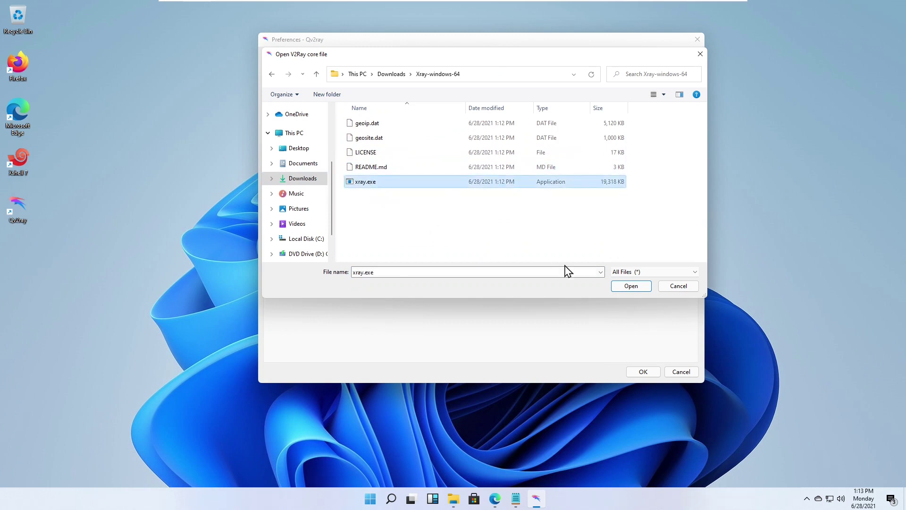
left_click(631, 287)
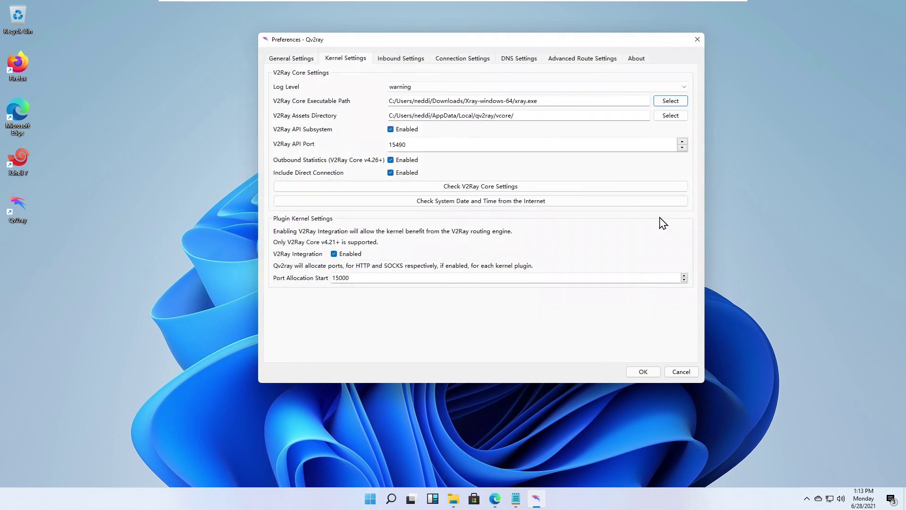
Step: Set the assets directory to the Xray-windows-64 folder and save Preferences
left_click(670, 115)
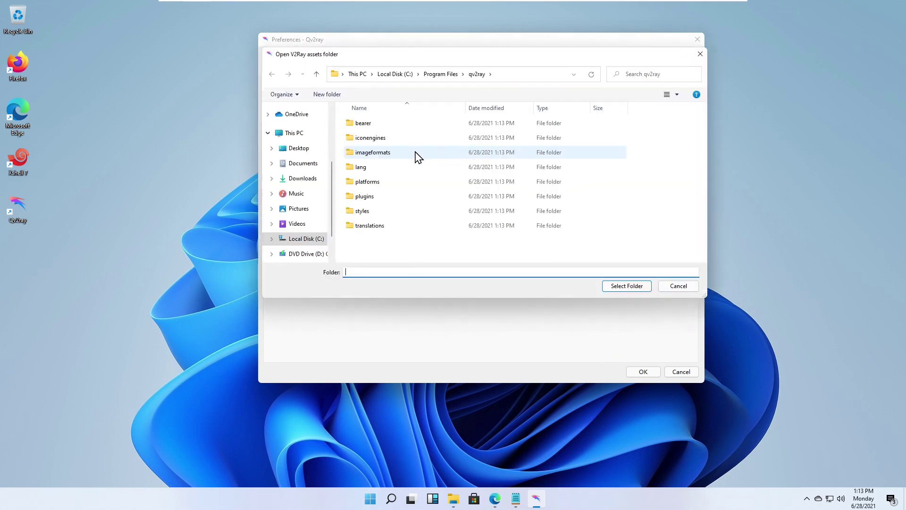
left_click(305, 180)
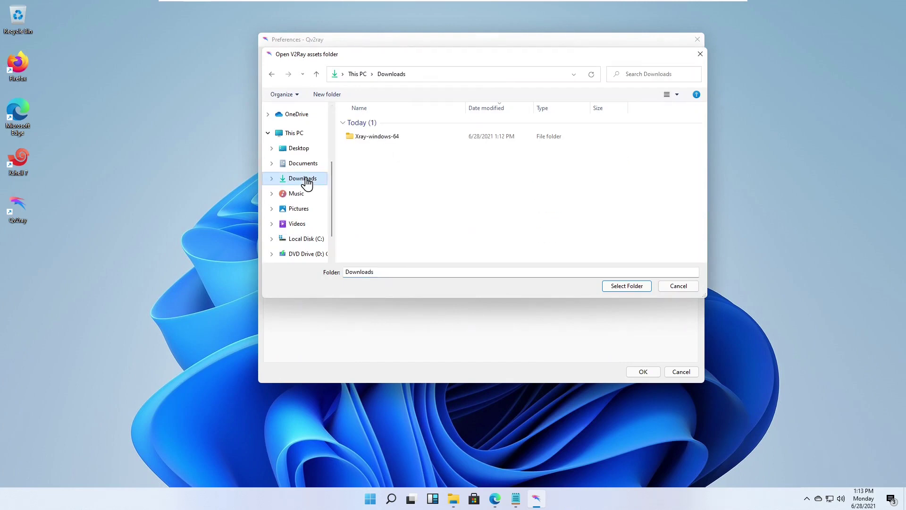
left_click(352, 138)
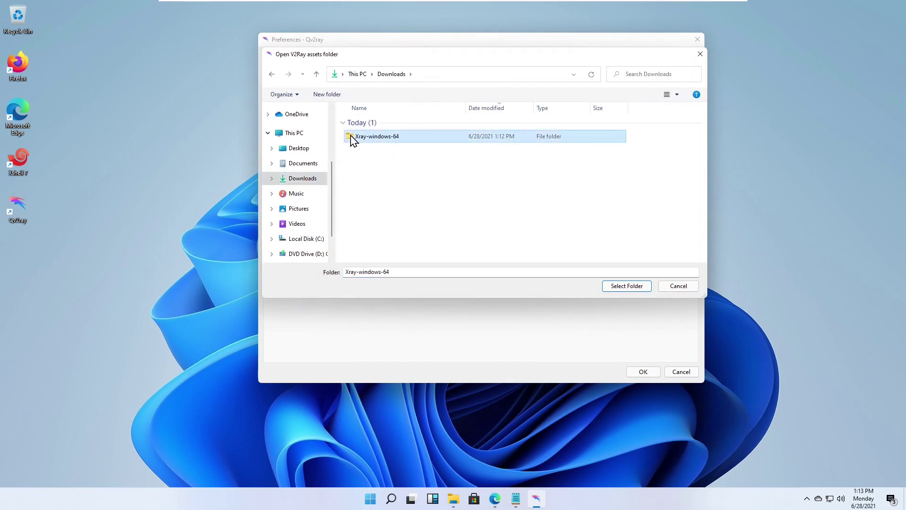
left_click(624, 288)
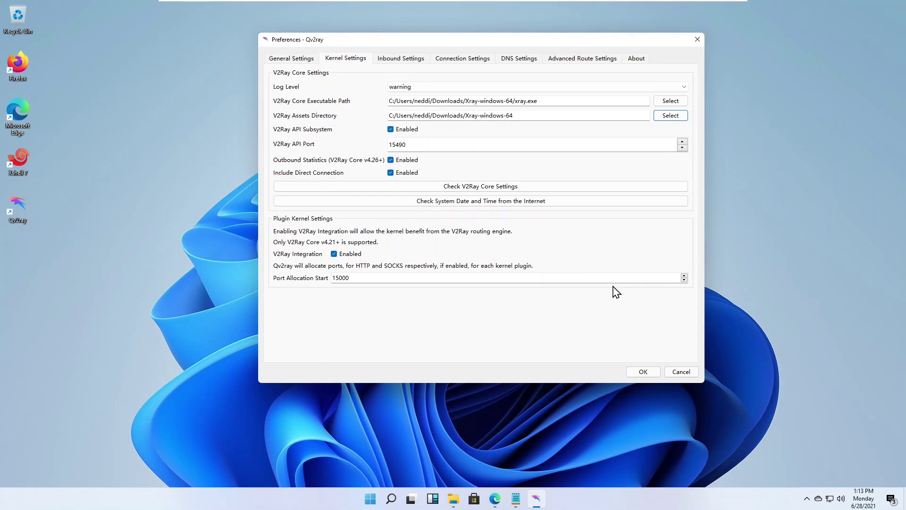
left_click(642, 371)
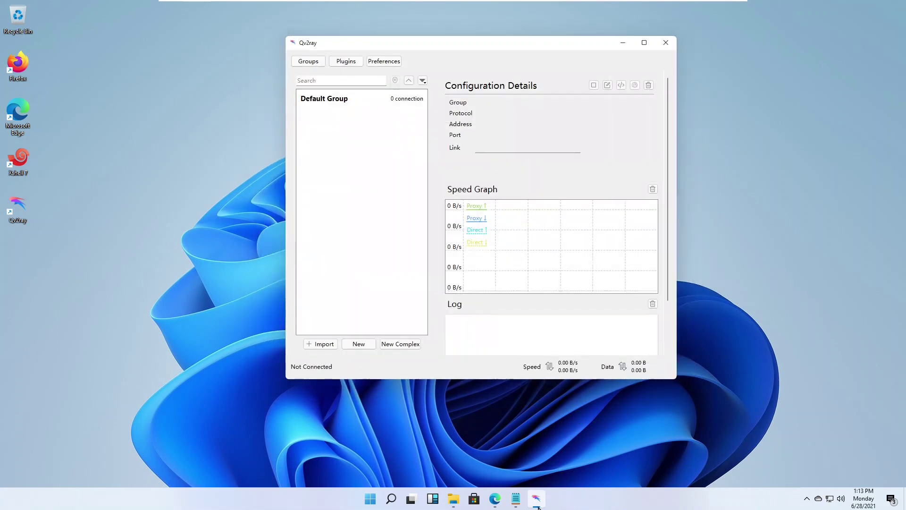
Step: Copy the vless:// share link line from xtls.txt in Notepad, then minimize Notepad
left_click(516, 498)
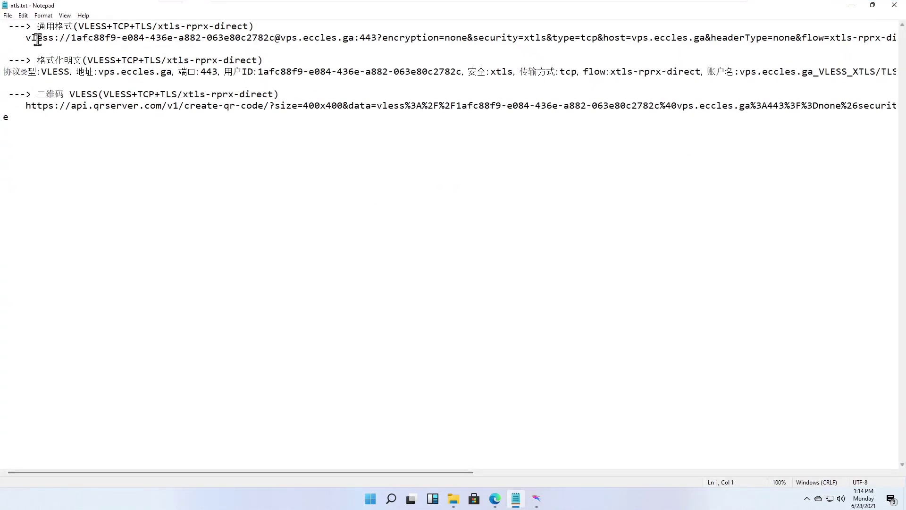
left_click_drag(27, 37, 191, 50)
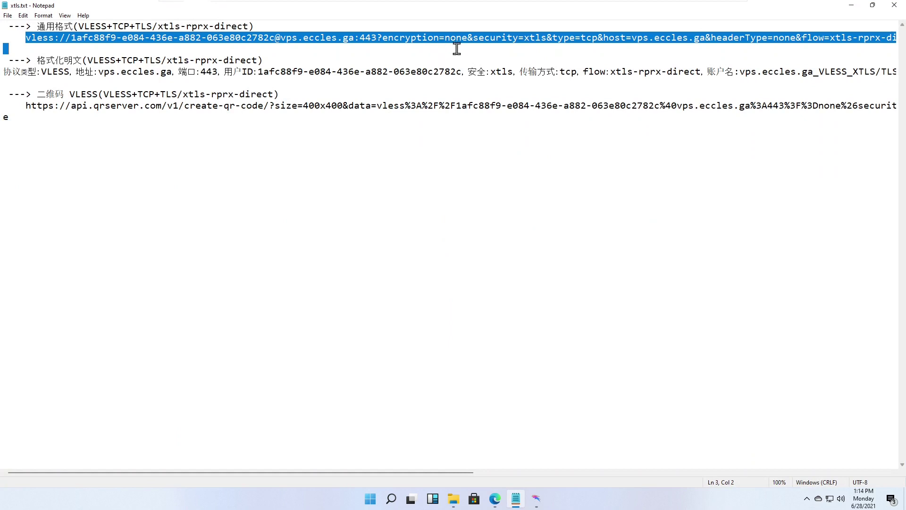
left_click_drag(456, 48, 903, 42)
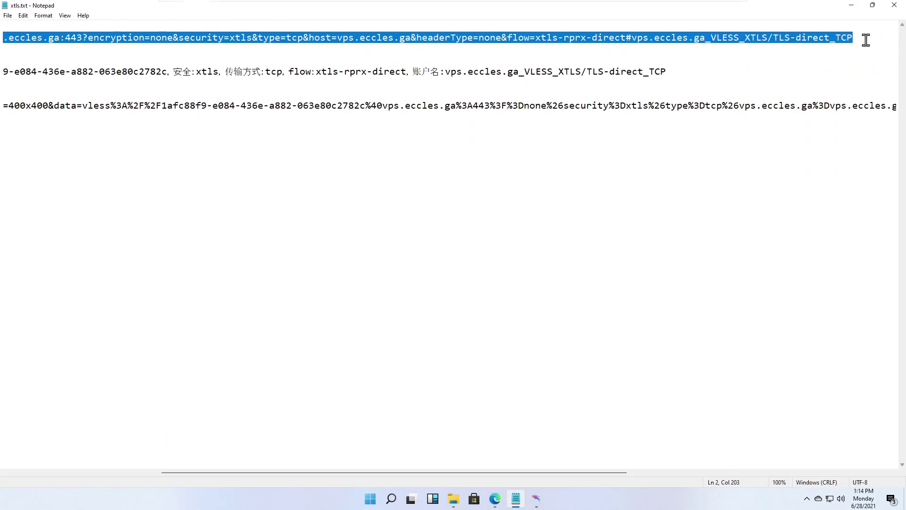
left_click(851, 6)
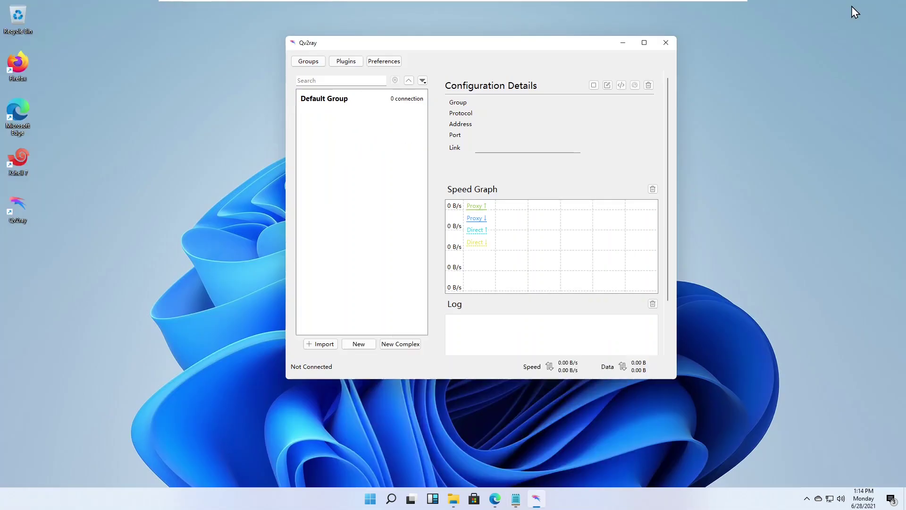
Step: Paste the vless:// link into the Share Link import box and import it into Default Group
left_click(321, 346)
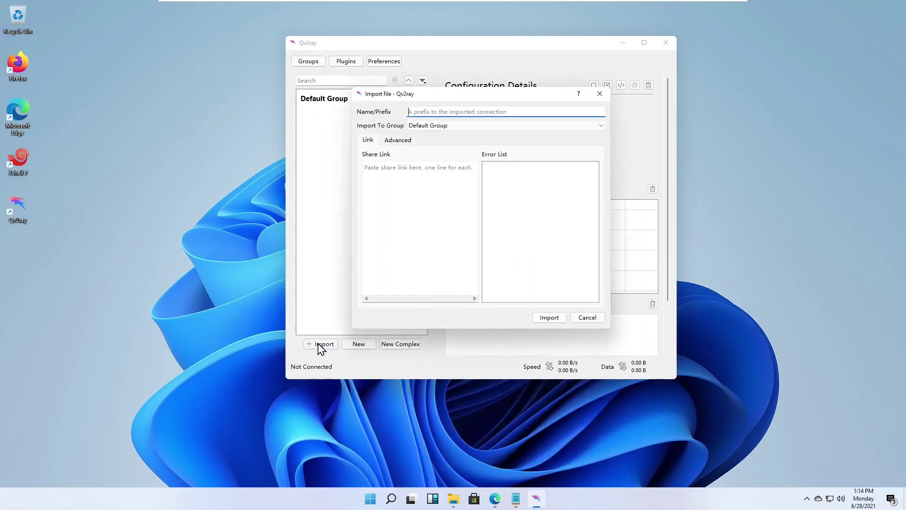
left_click(393, 186)
key("ctrl+v")
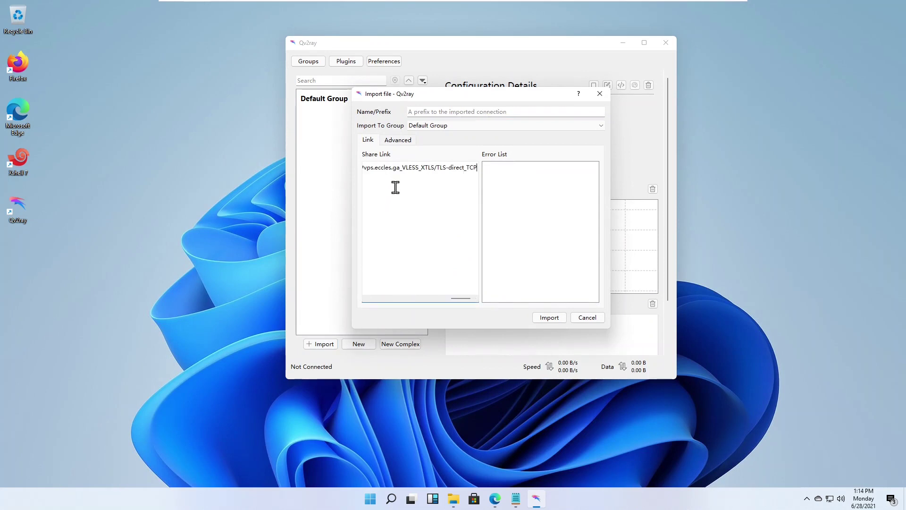
left_click(547, 317)
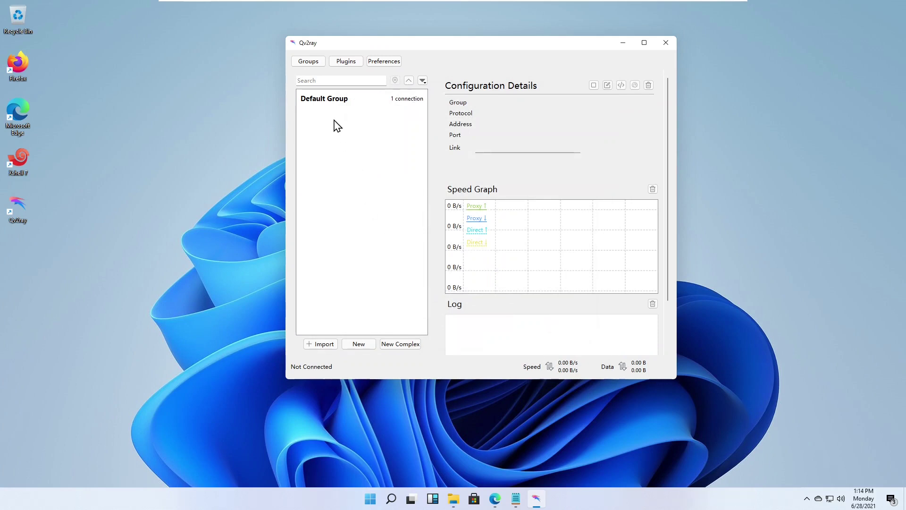
Step: Expand Default Group and connect to the vps.eccles.ga VLESS+XTLS server, starting the Xray core
left_click(329, 105)
double_click(329, 105)
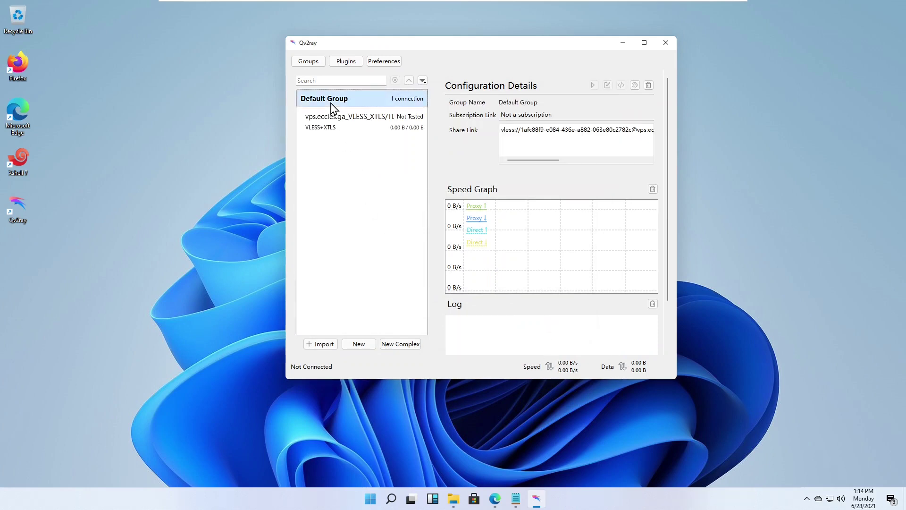
left_click(336, 123)
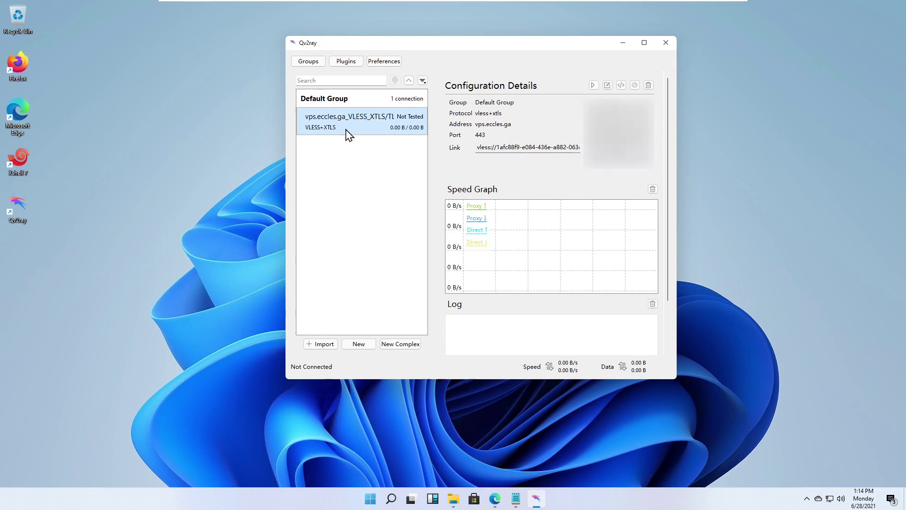
left_click(594, 89)
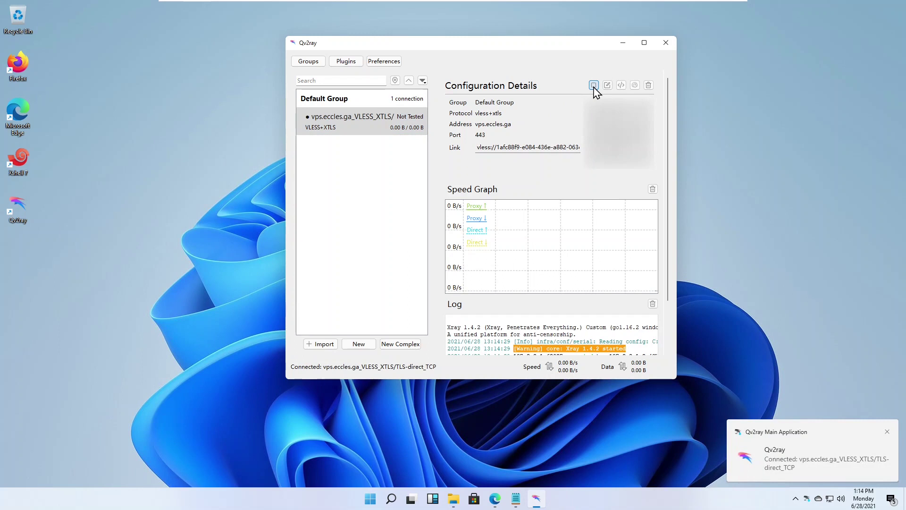
Step: In Edge, load whatismyipaddress.com in place of the Qv2ray releases page
left_click(494, 498)
left_click(302, 27)
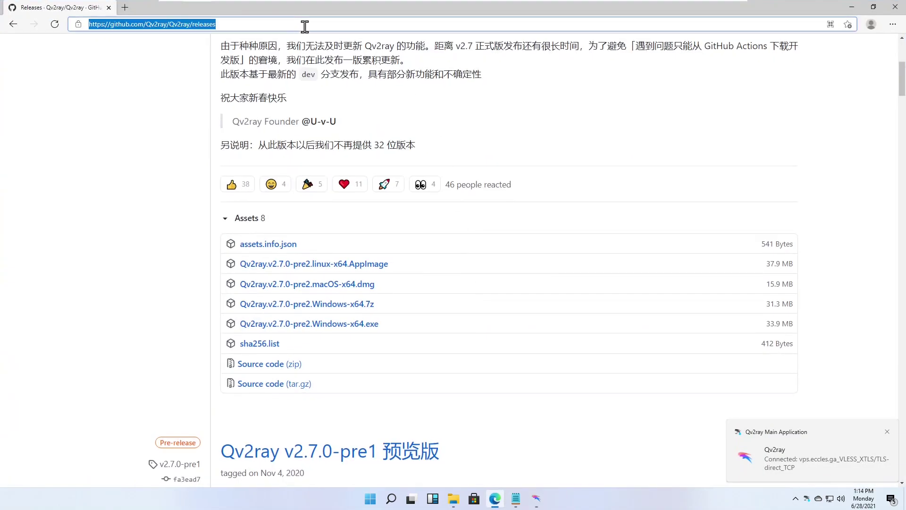
type("whatism")
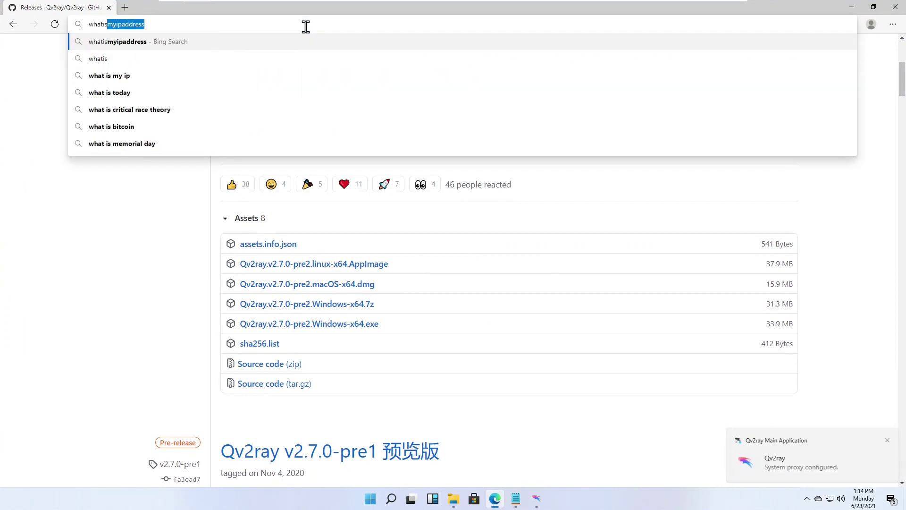
type("yipadd")
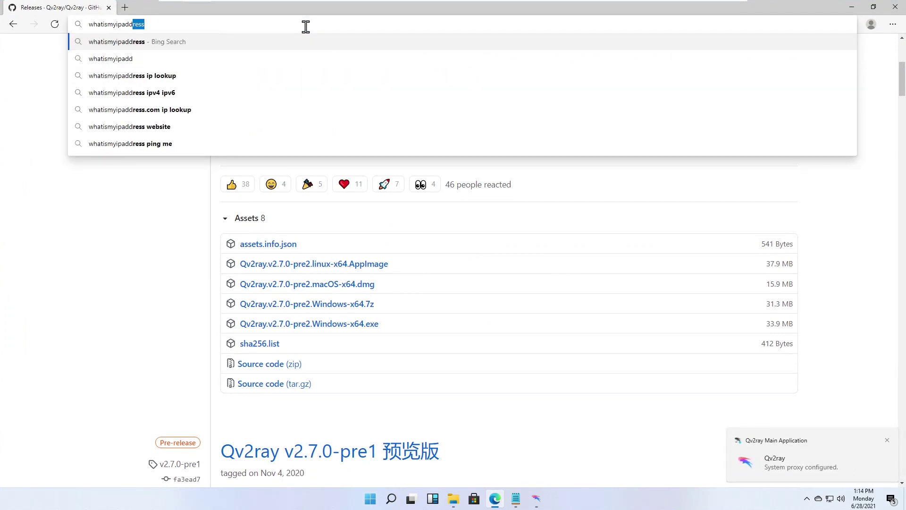
type("ress.com")
key("Return")
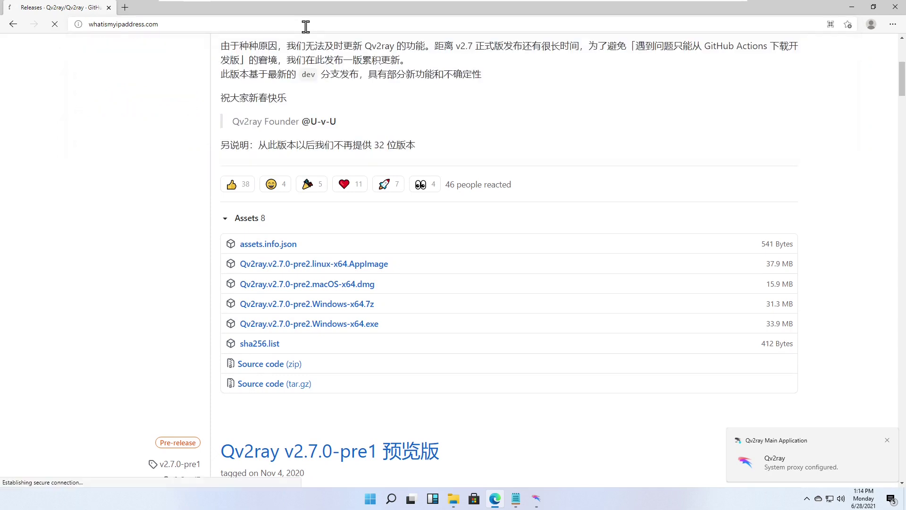